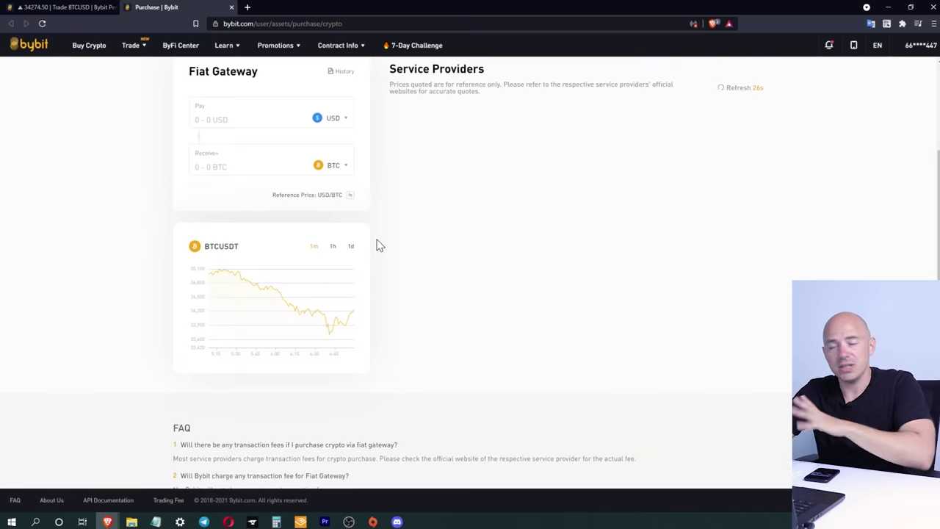
scroll(382, 257, "down", 2)
scroll(389, 264, "up", 4)
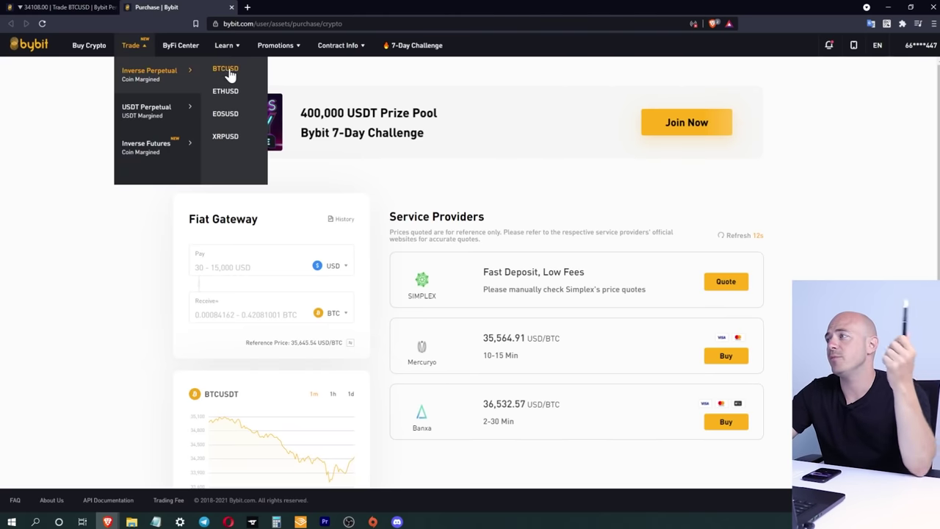
mouse_move(133, 46)
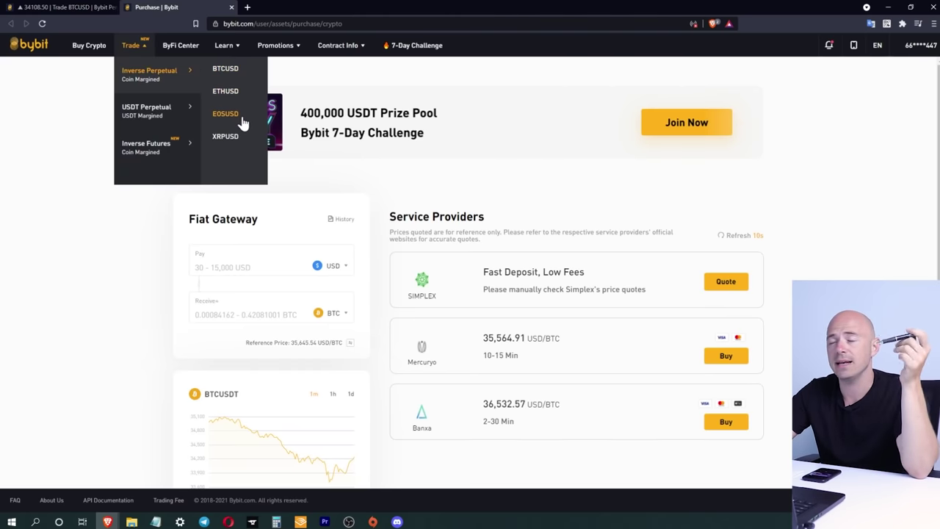
mouse_move(154, 110)
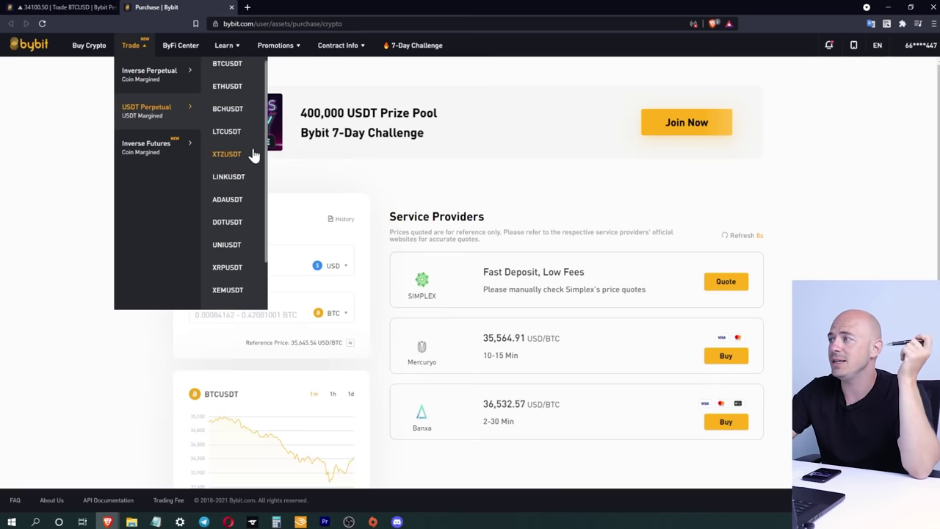
scroll(249, 166, "down", 1)
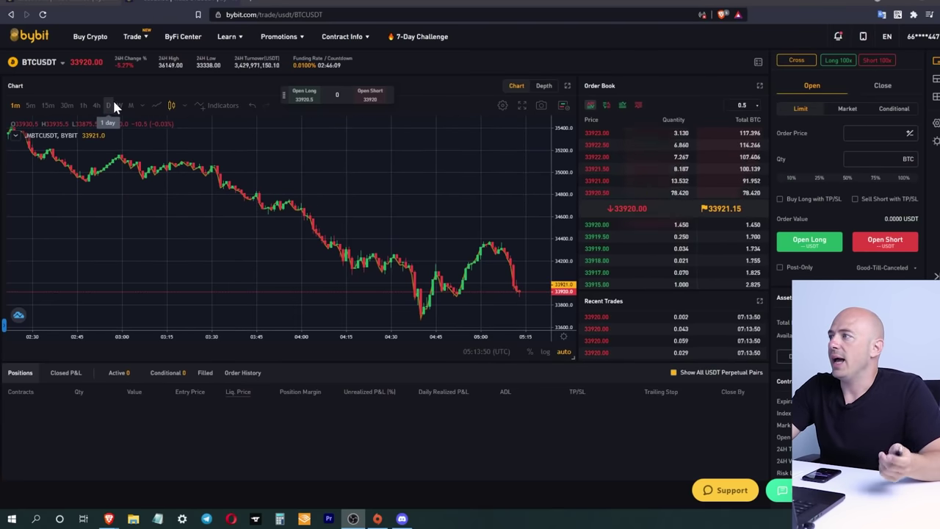
Keep 1-minute candles and add Smoothed Moving Average indicators to the BTCUSDT chart
left_click(142, 105)
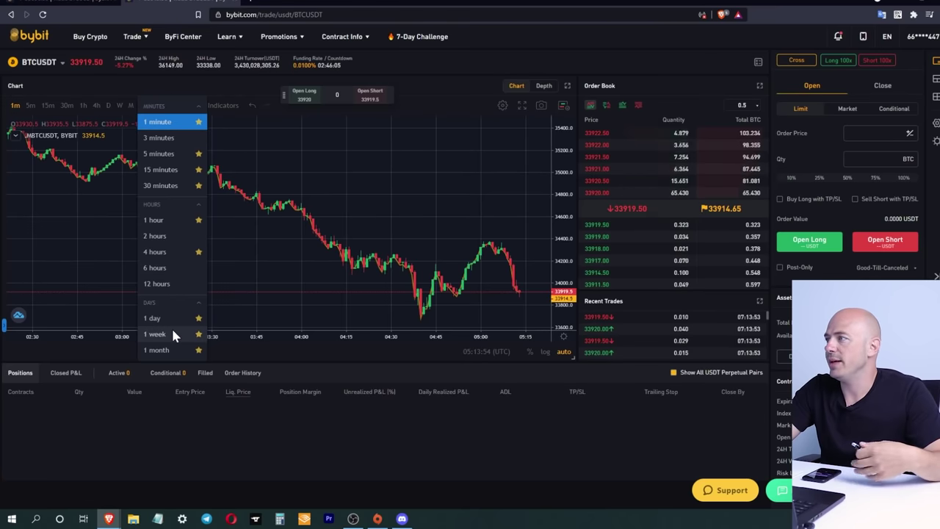
left_click(165, 105)
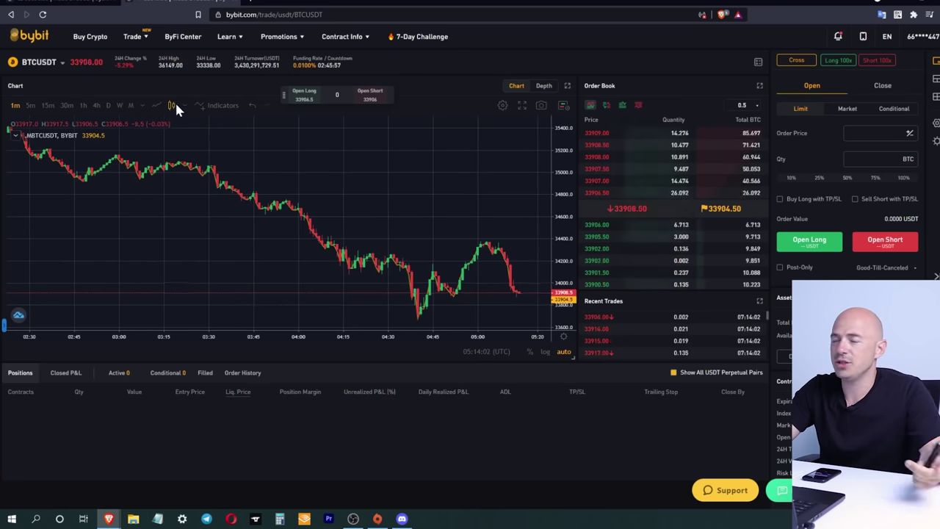
left_click(218, 107)
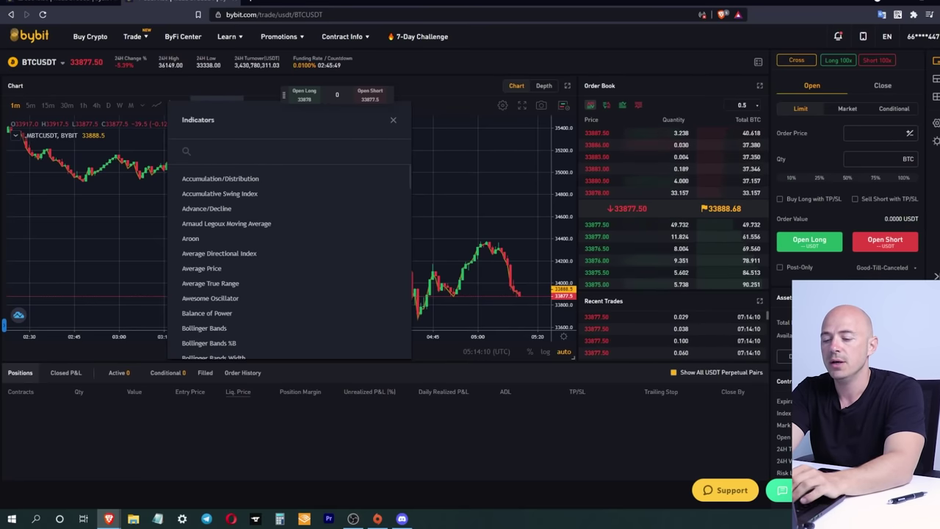
type("smoothed")
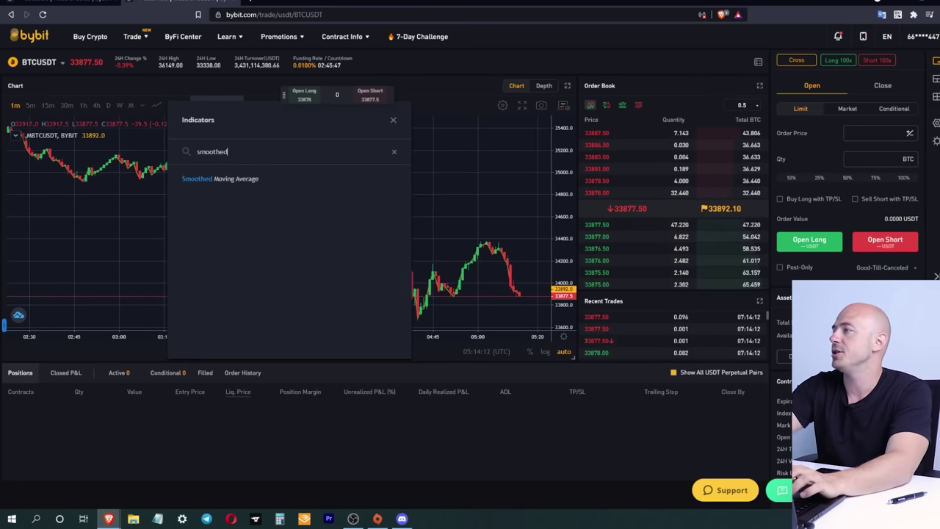
left_click(227, 181)
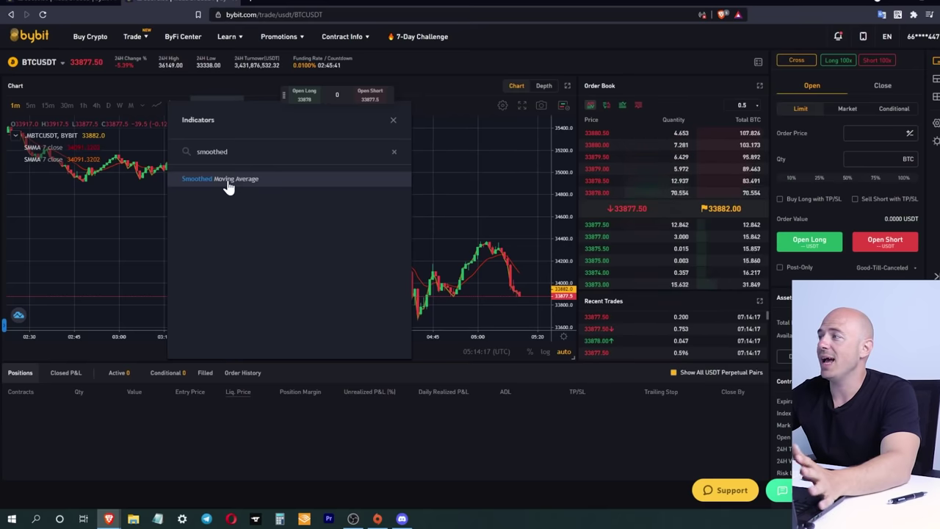
left_click(228, 182)
left_click(393, 122)
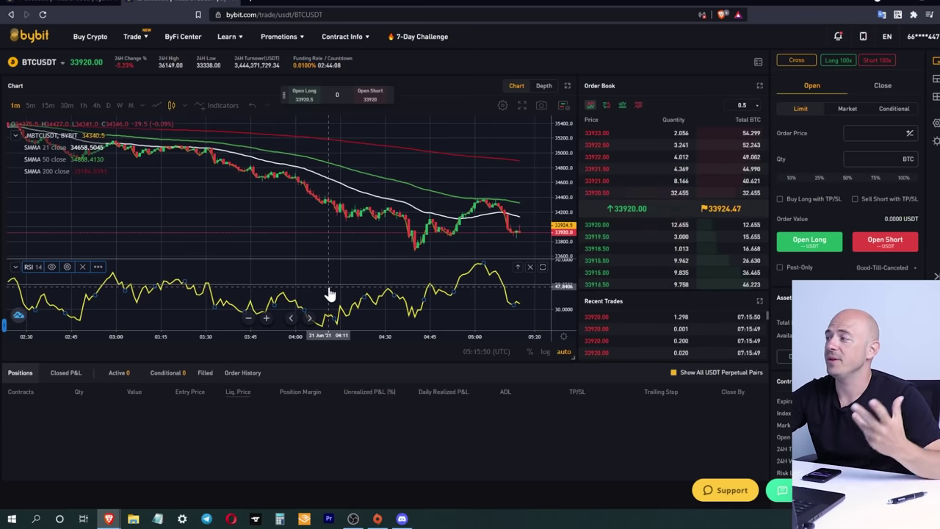
left_click(5, 326)
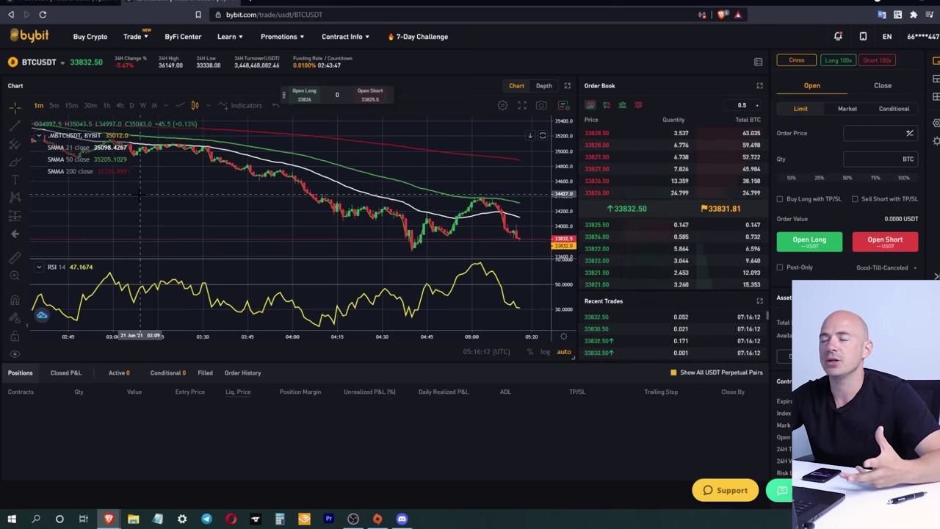
left_click(28, 328)
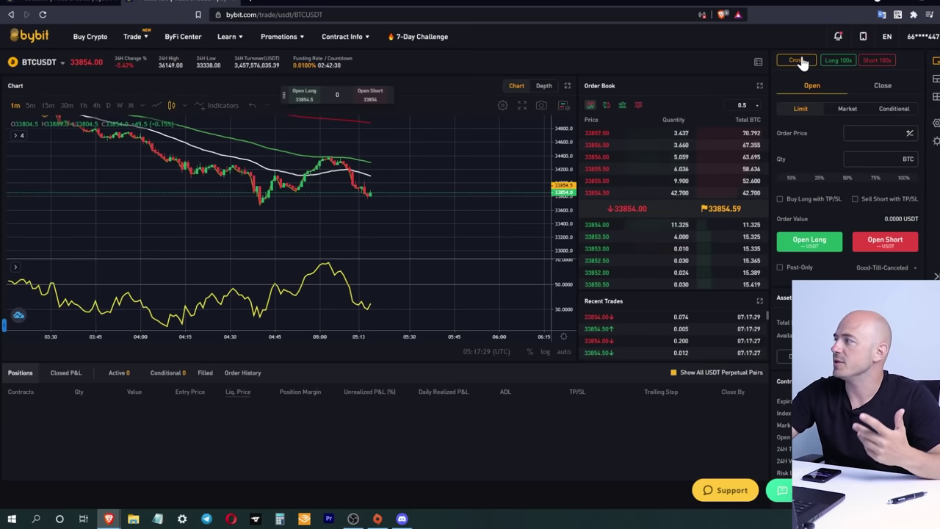
left_click(799, 62)
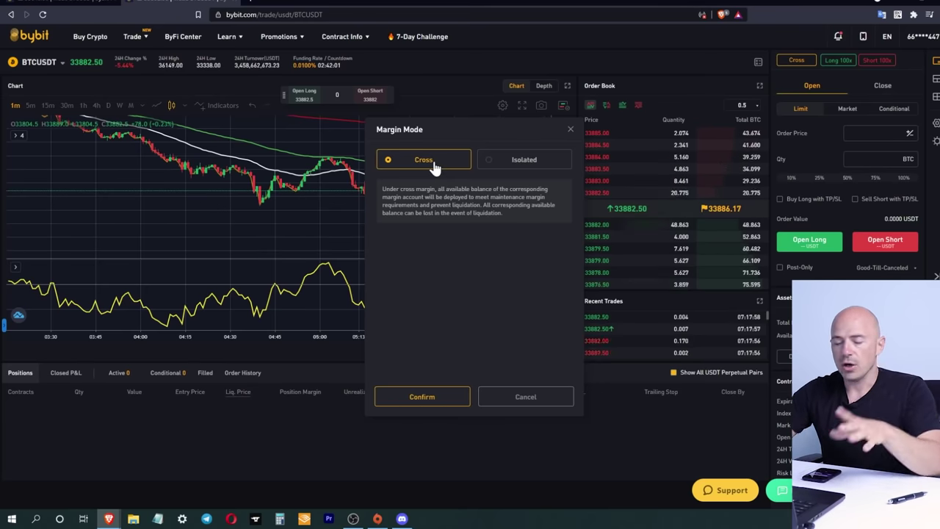
Try Isolated margin with long leverage at 3x and near maximum, then return to Cross
left_click(497, 167)
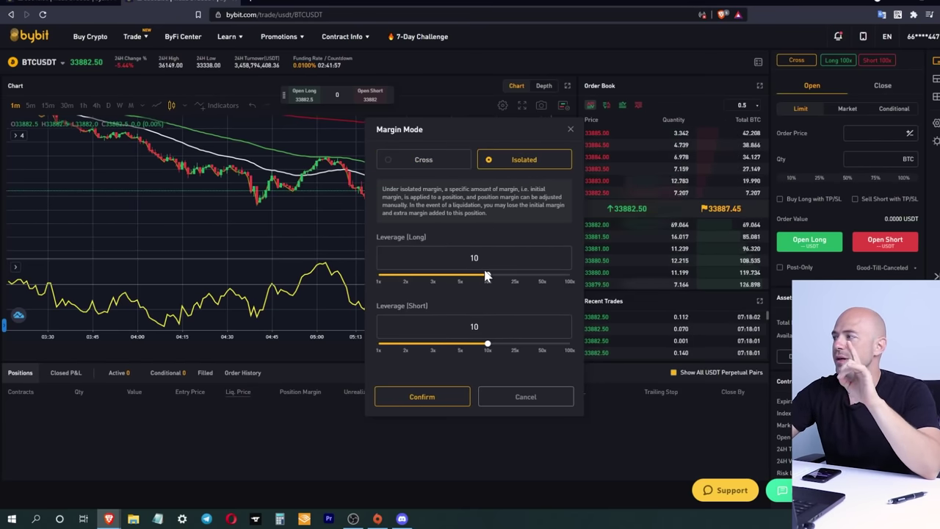
left_click_drag(465, 277, 433, 278)
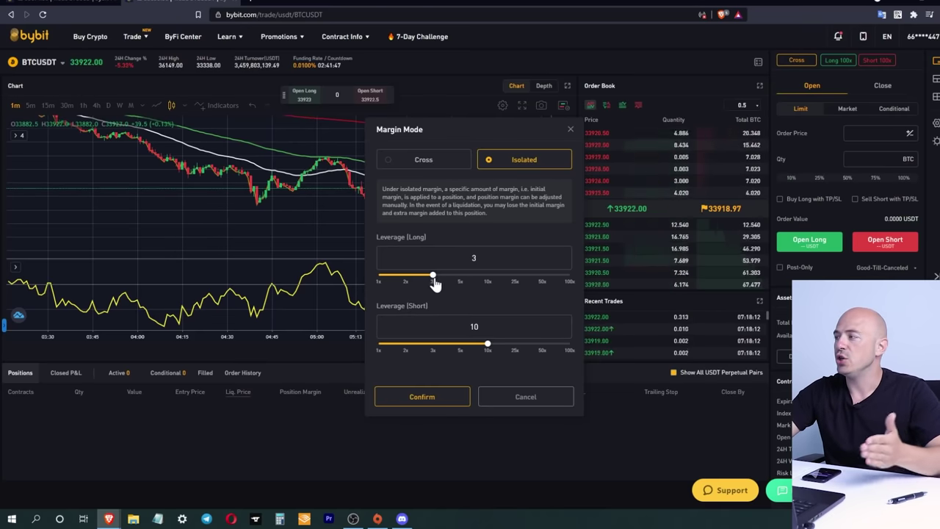
left_click_drag(433, 278, 555, 275)
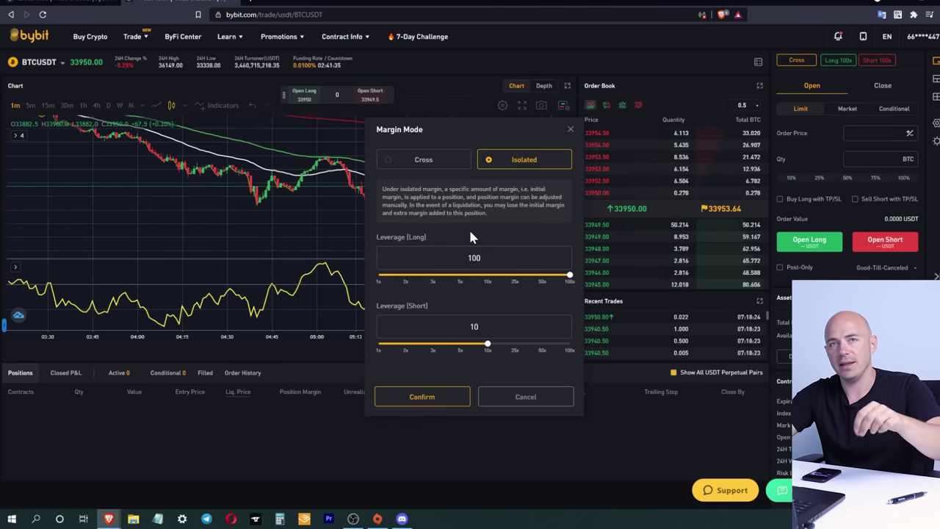
left_click(428, 163)
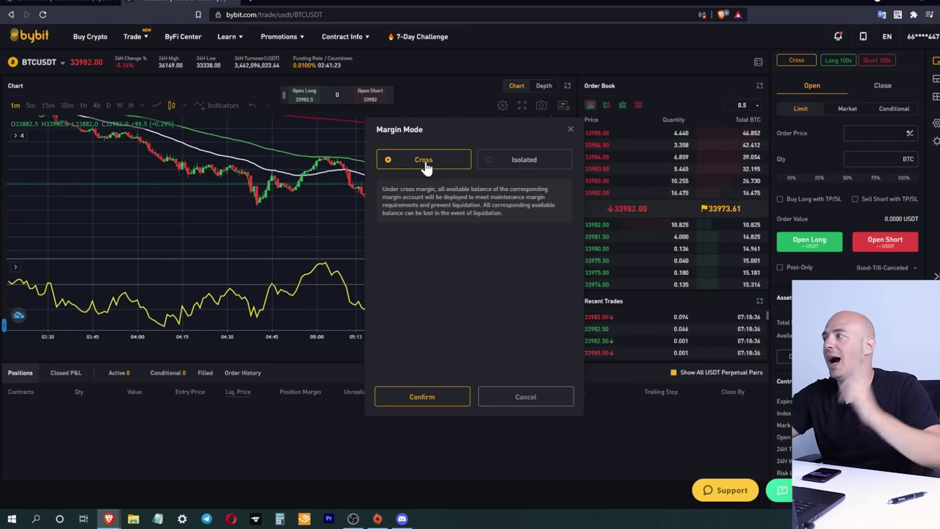
Try Isolated long leverage 1x–100x and short 100x, close unapplied, and return to Limit order
left_click(506, 161)
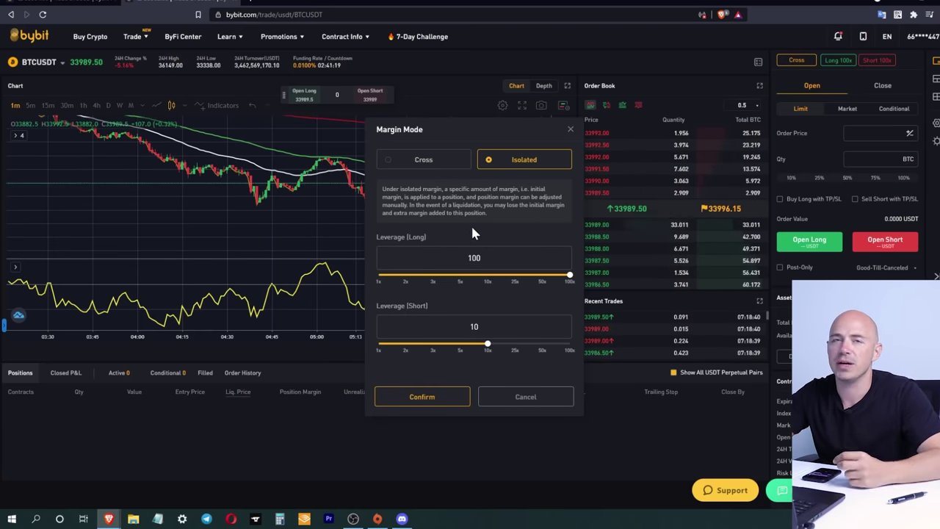
left_click_drag(570, 274, 365, 284)
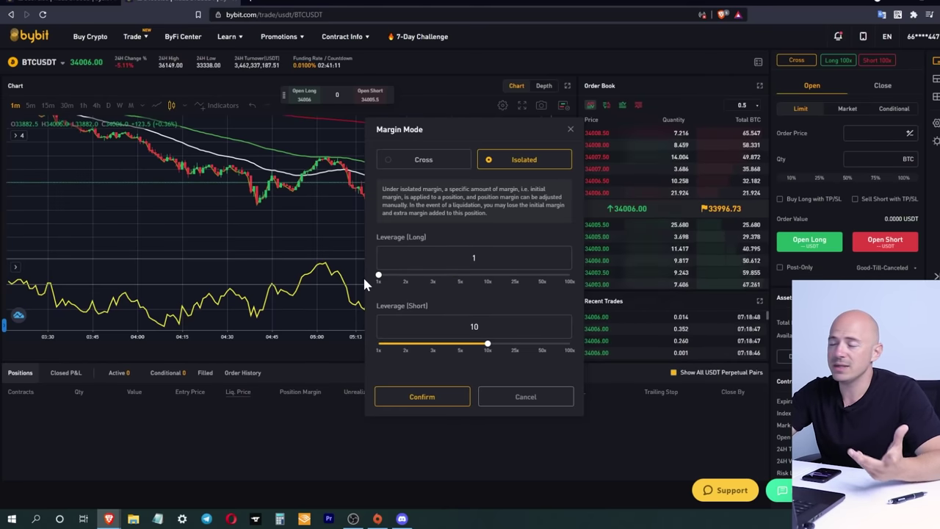
left_click_drag(367, 284, 567, 303)
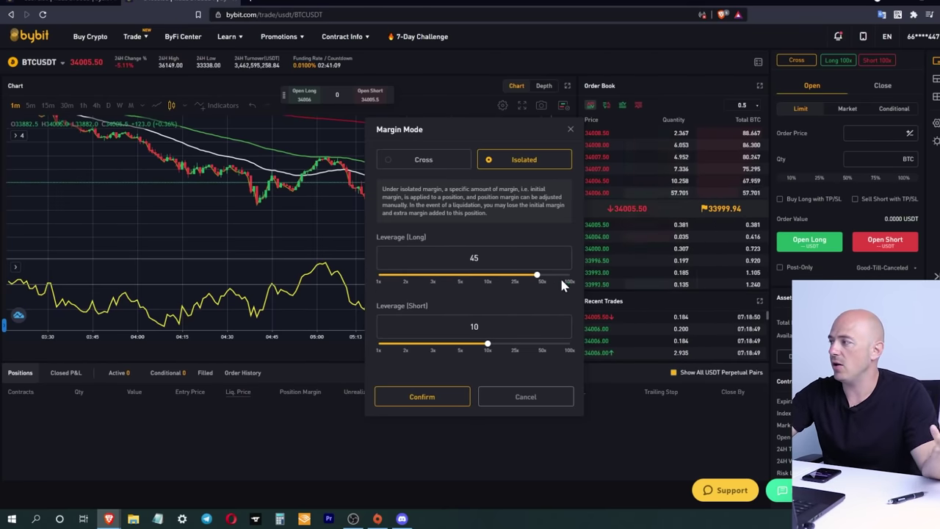
mouse_move(491, 351)
left_mouse_down()
mouse_move(600, 352)
mouse_move(522, 351)
left_mouse_up()
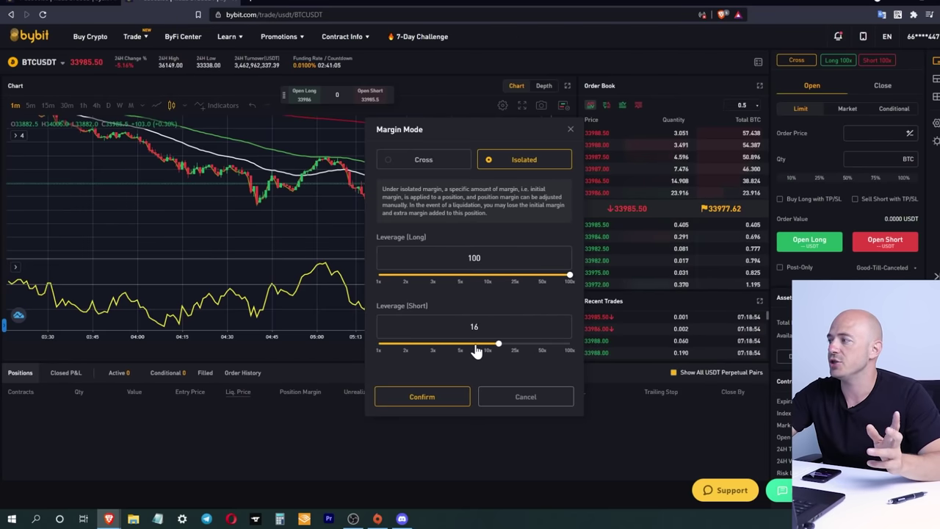
left_click(525, 397)
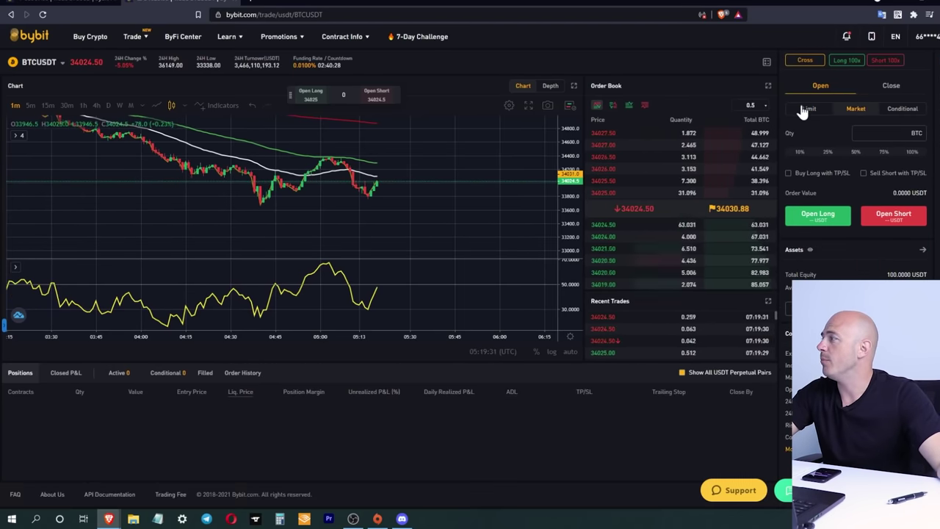
left_click(802, 109)
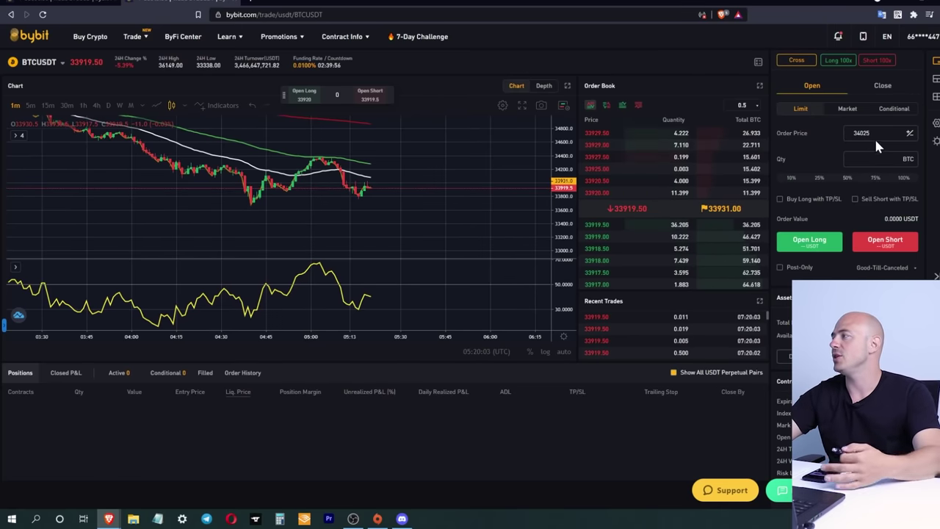
Enter a 0.001 BTC order quantity and enable 'Buy Long with TP/SL'
left_click(876, 159)
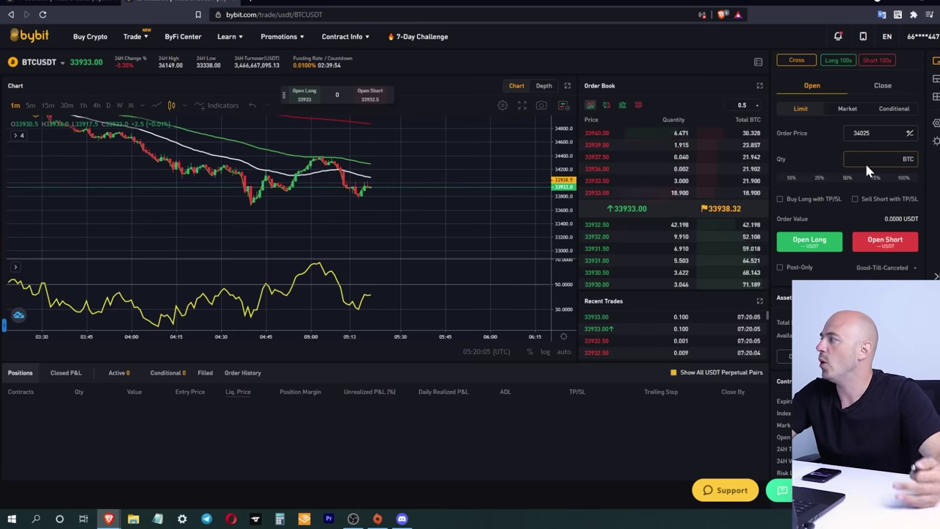
type(".001")
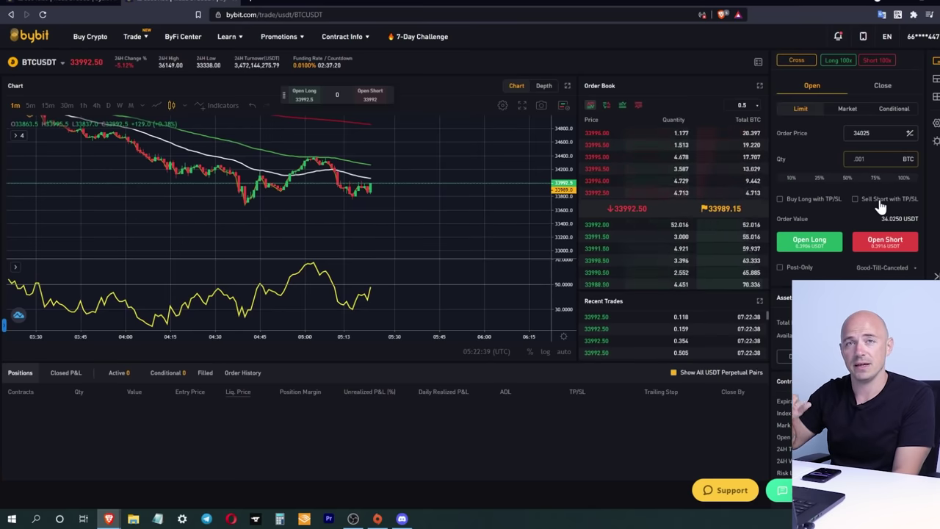
left_click(804, 199)
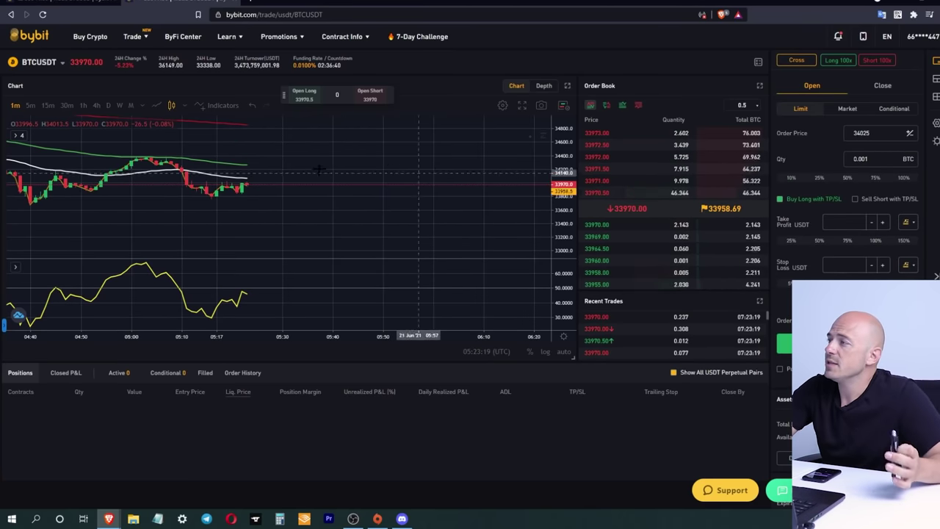
scroll(266, 197, "down", 3)
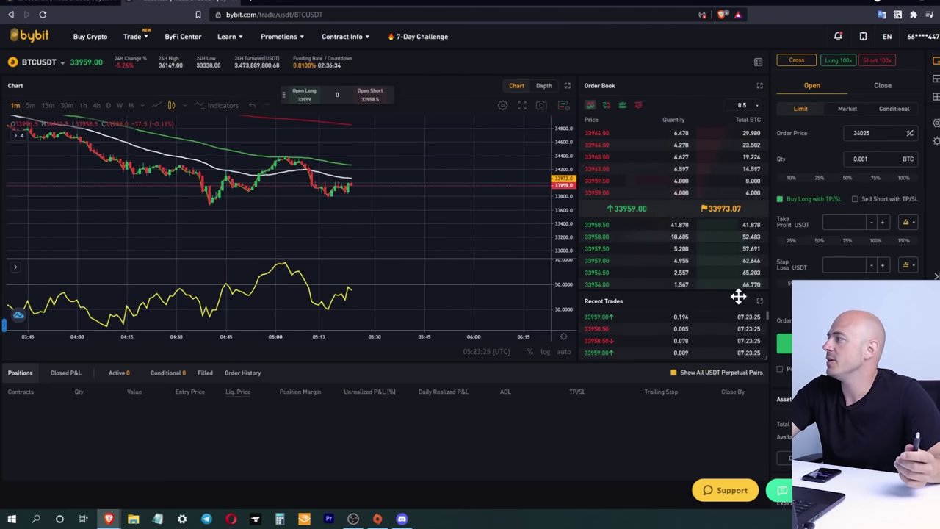
Begin a take-profit price, then enlarge the RSI 14 pane to fill the chart area
left_click(845, 222)
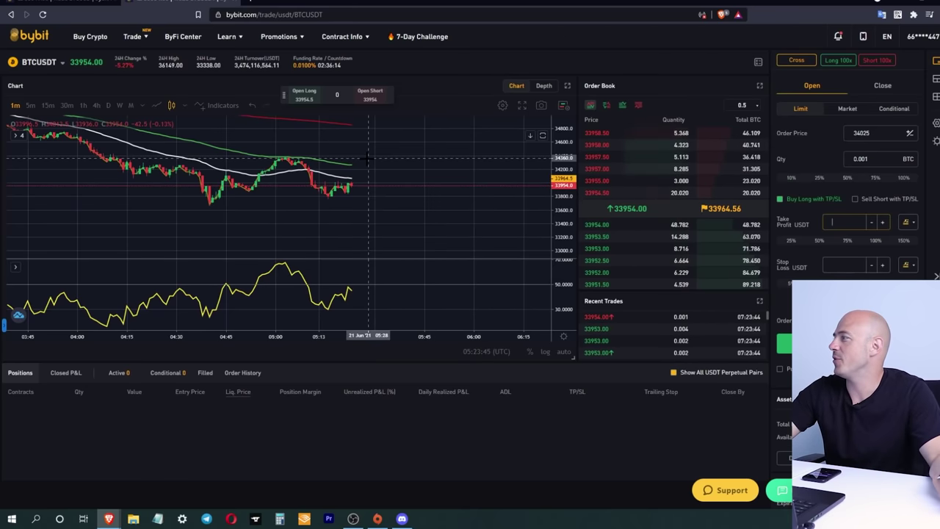
type("34260")
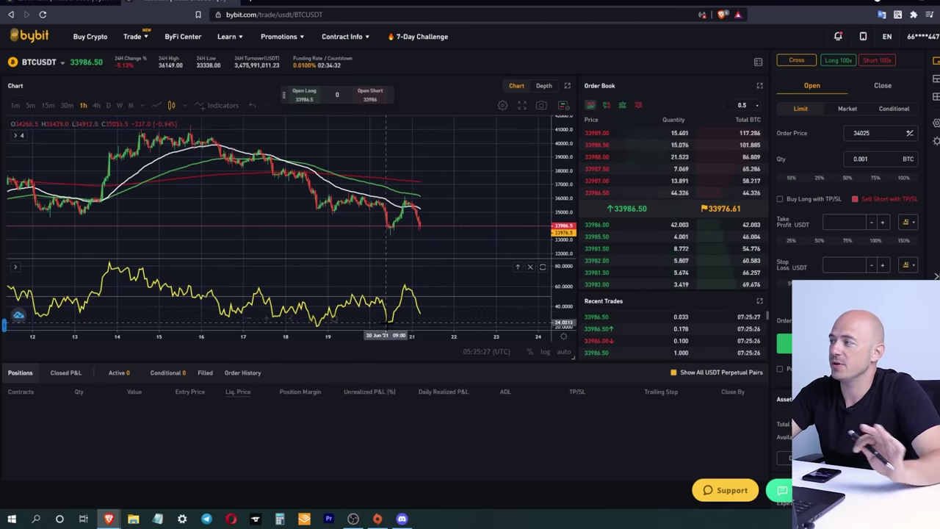
double_click(432, 311)
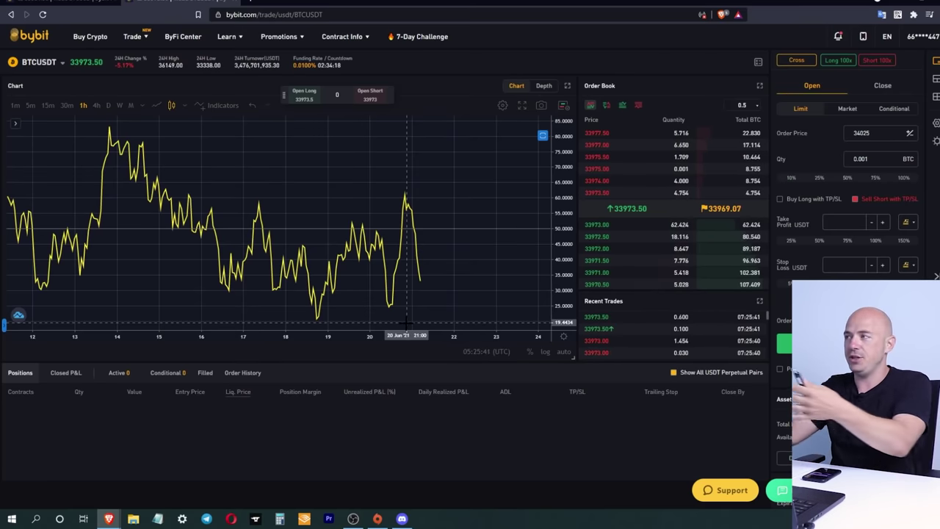
double_click(550, 184)
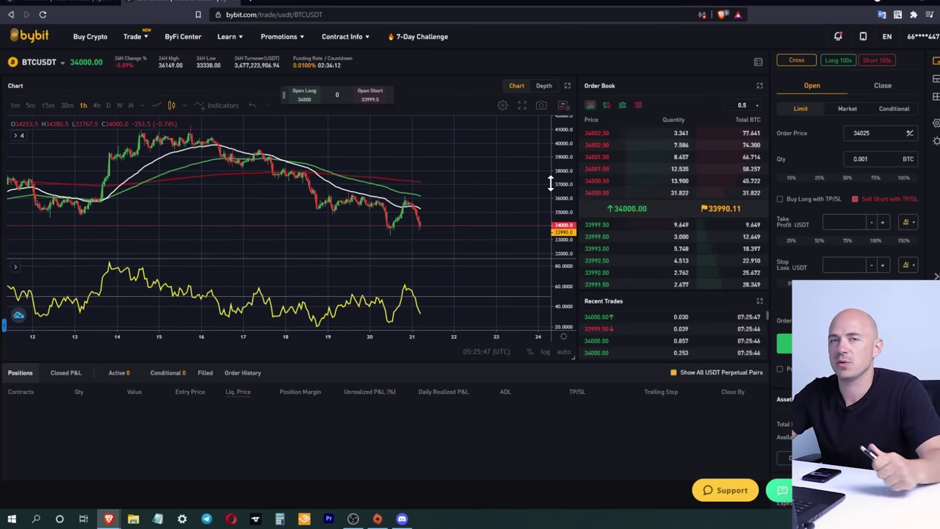
left_click(14, 166)
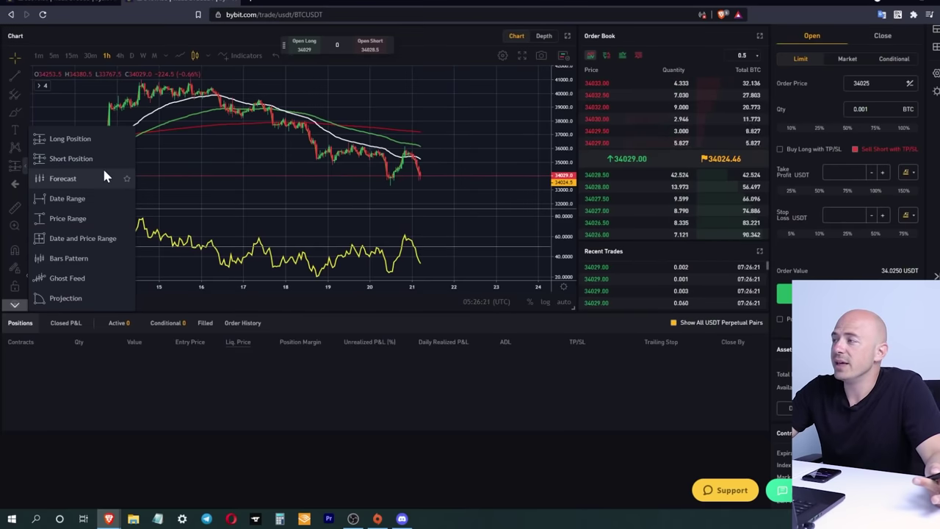
Draw a Long Position after the latest candles with a 3040 target and tighter stop
left_click(81, 145)
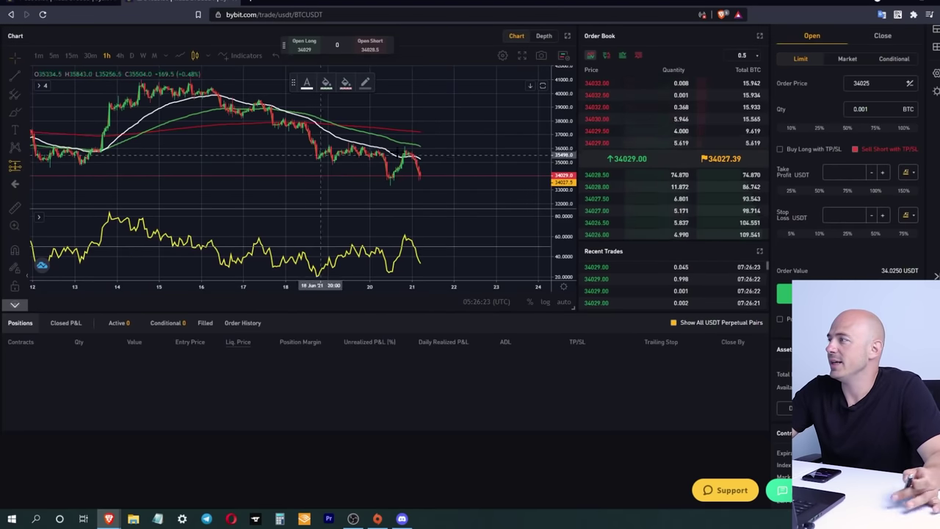
left_click(422, 177)
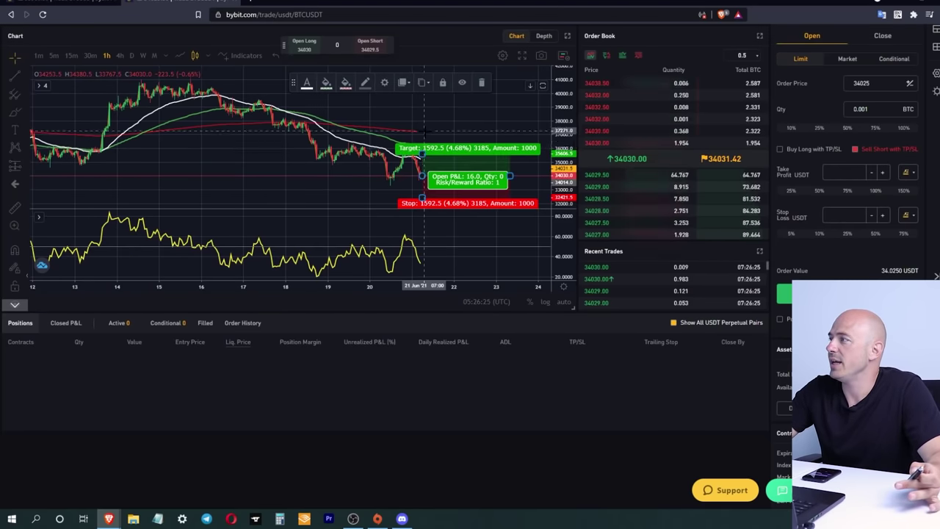
left_click_drag(423, 159, 429, 141)
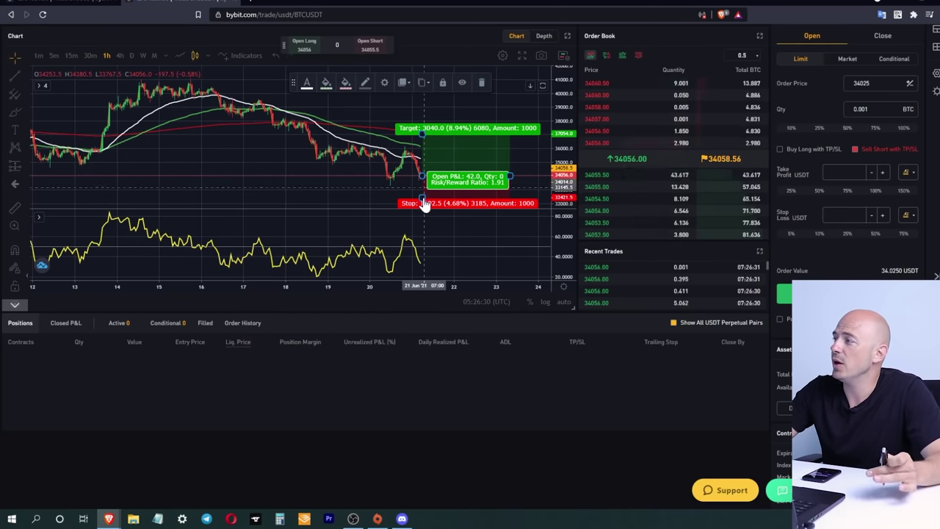
left_click_drag(423, 202, 423, 197)
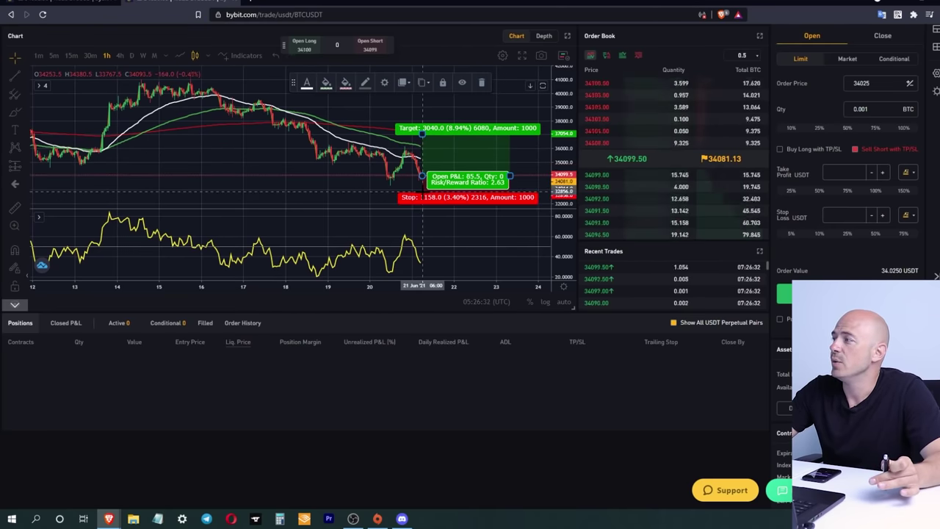
left_click(441, 220)
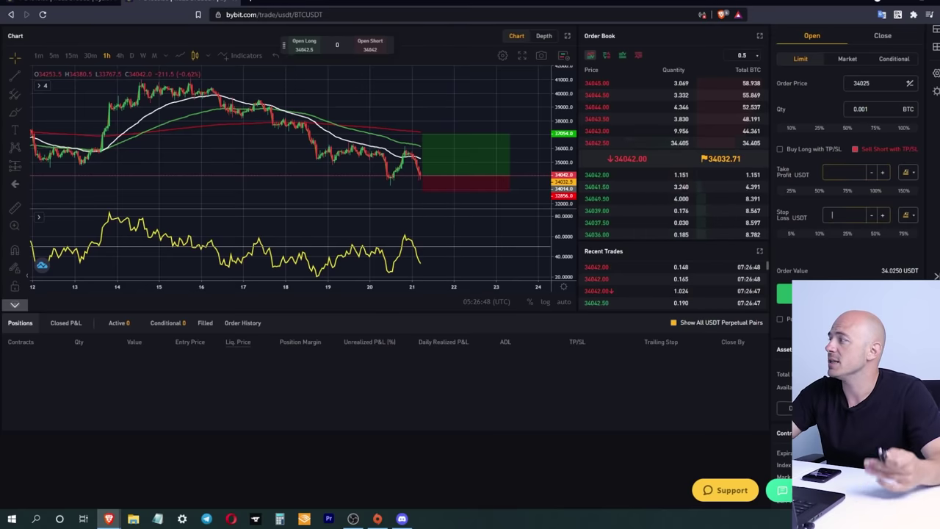
left_click(839, 220)
scroll(810, 205, "down", 2)
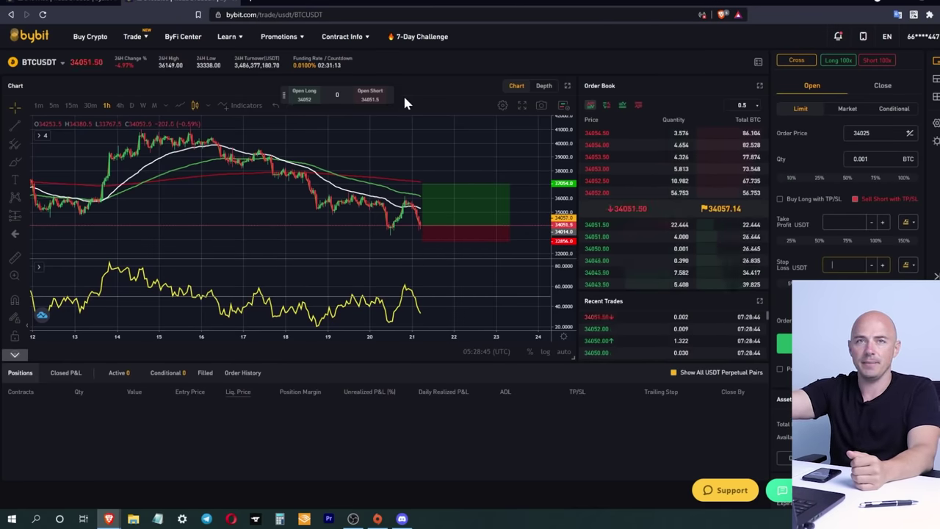
Switch to the Rewards Hub tab showing vouchers and the $50 deposit coupon
left_click(294, 4)
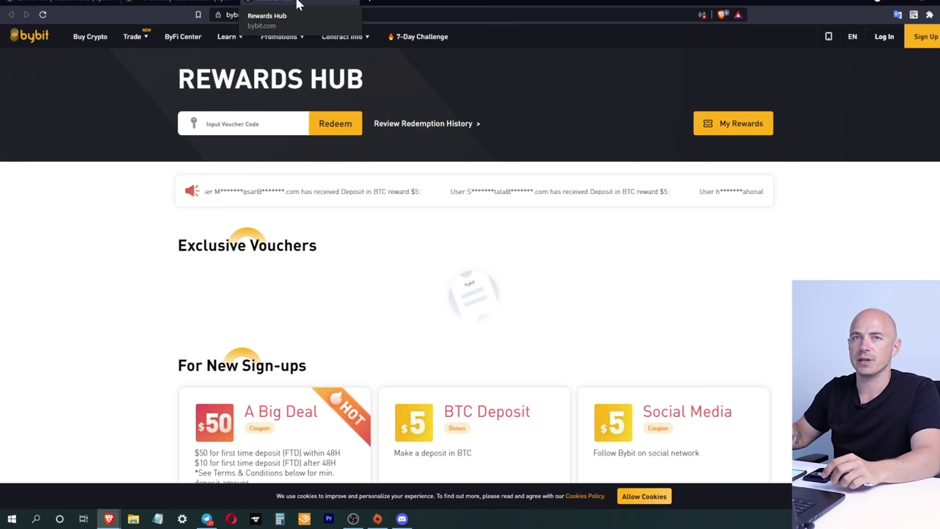
scroll(539, 185, "down", 1)
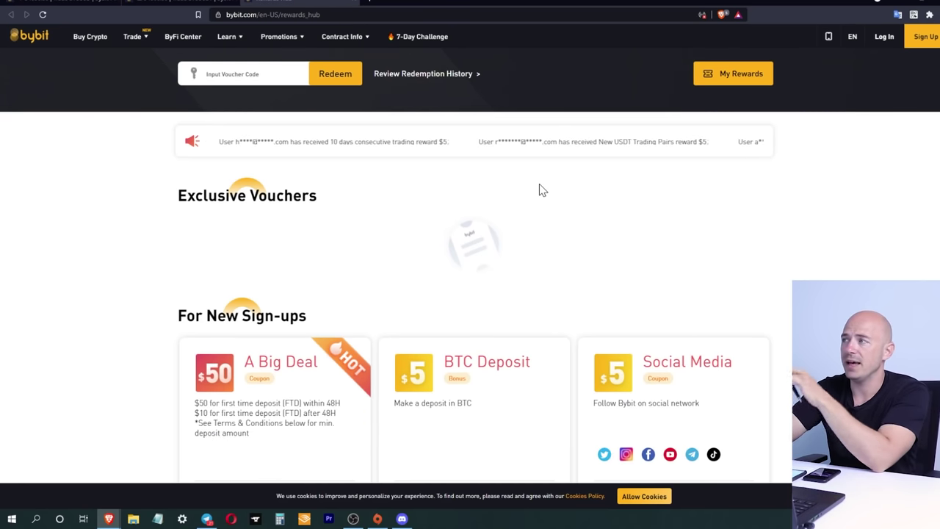
scroll(619, 185, "down", 2)
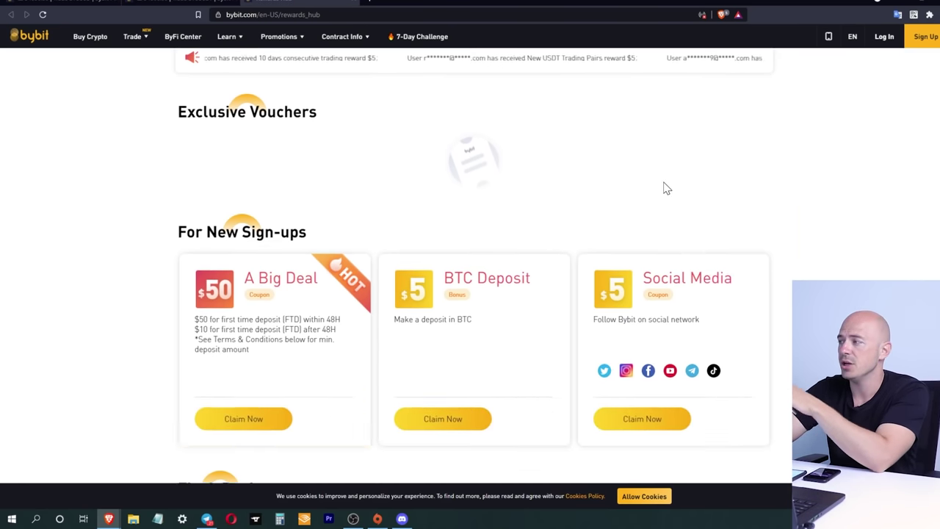
scroll(734, 235, "down", 1)
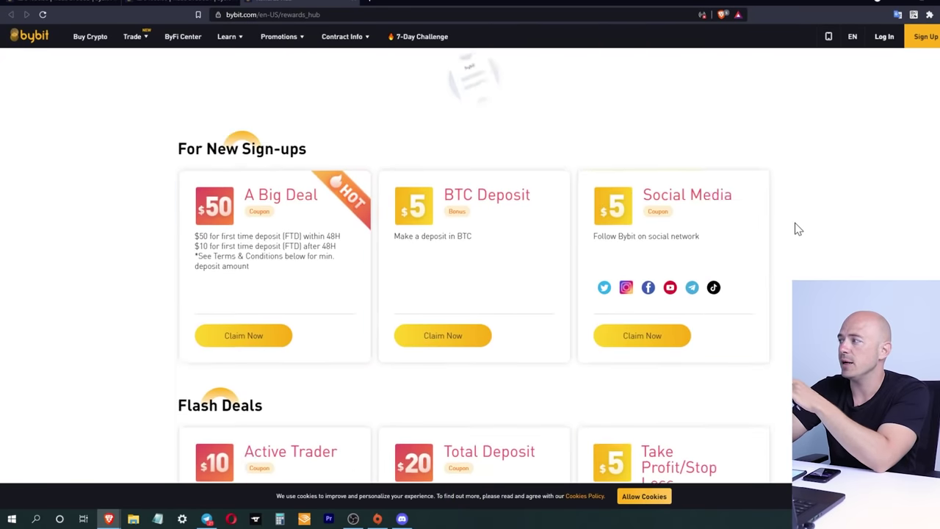
scroll(795, 229, "down", 3)
scroll(657, 271, "down", 4)
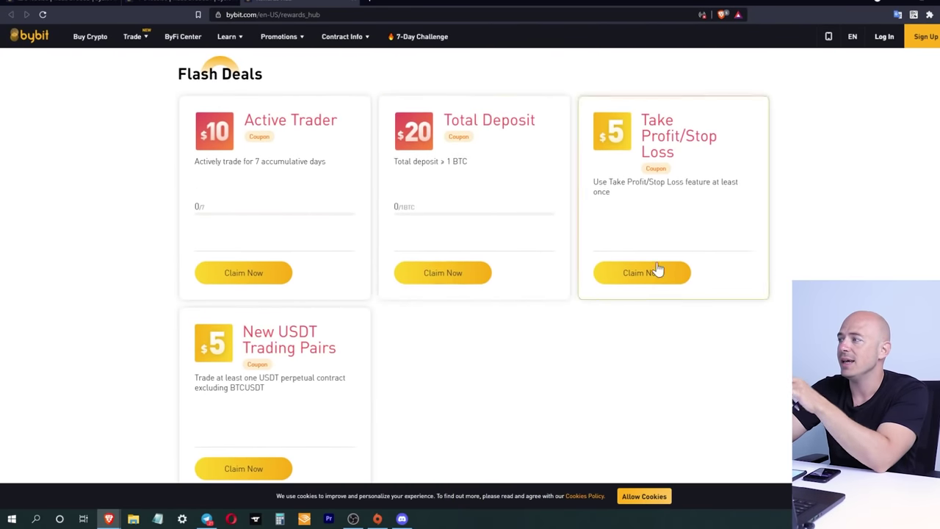
scroll(634, 260, "down", 2)
scroll(670, 255, "down", 4)
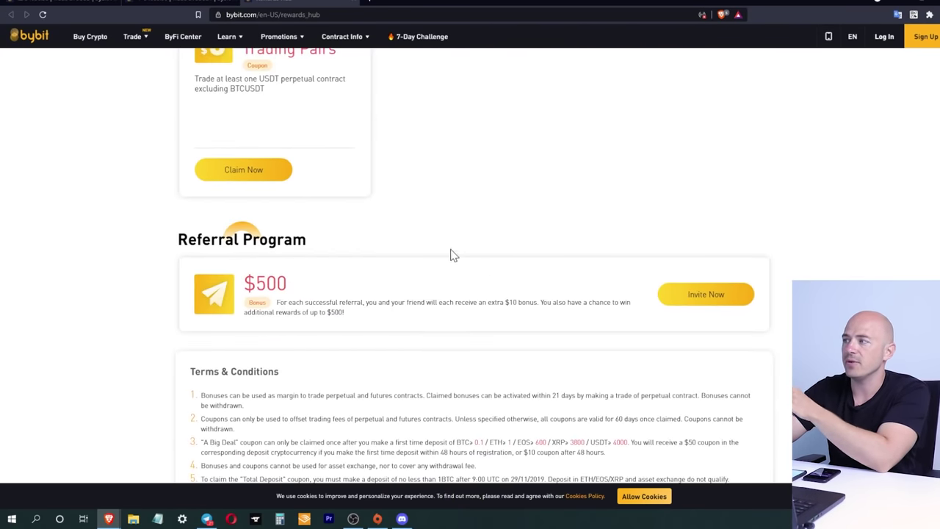
scroll(556, 330, "up", 6)
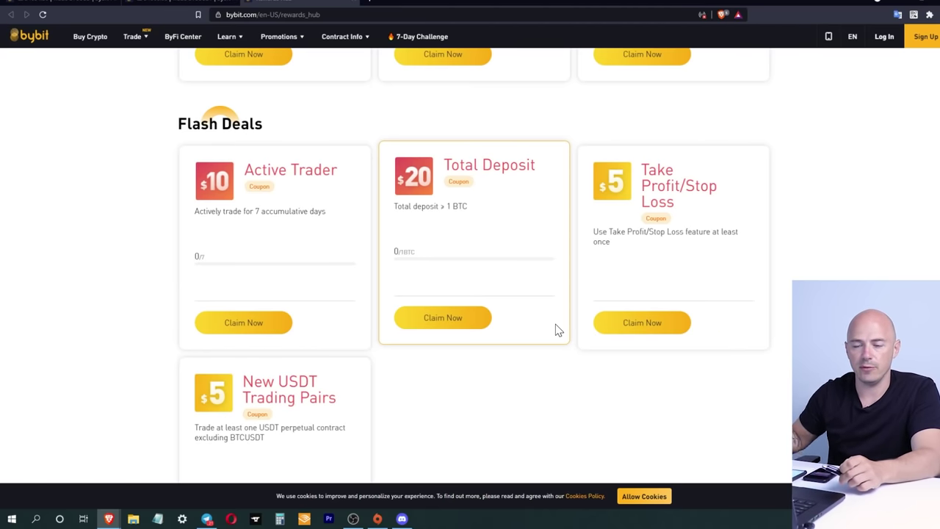
scroll(837, 247, "up", 5)
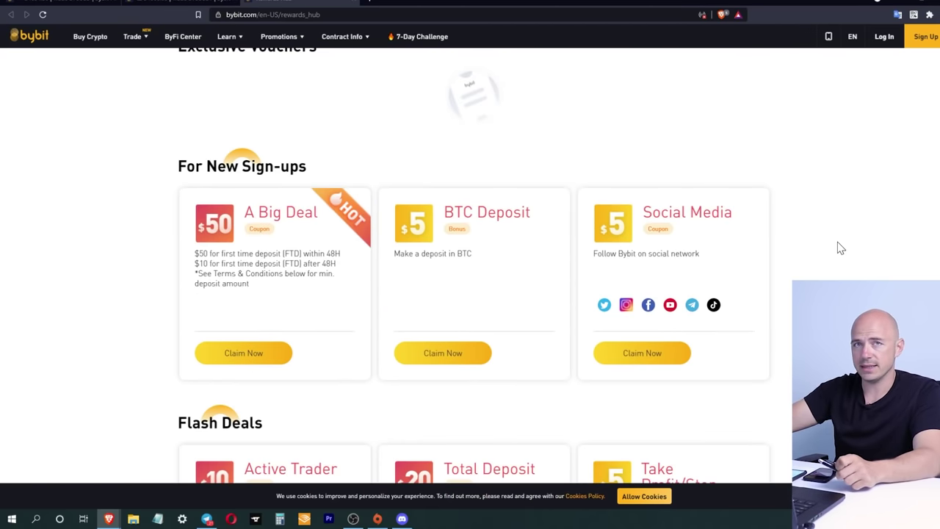